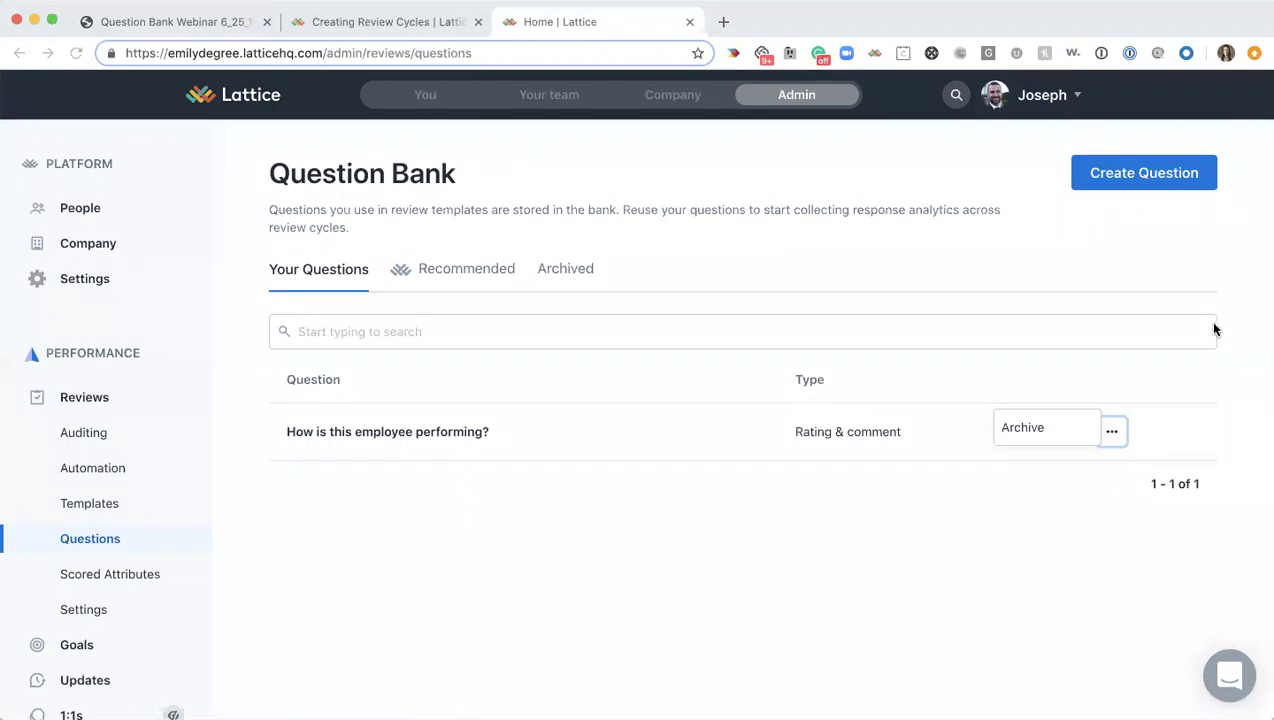
# Step: Archive the question "How is this employee performing?" and look through the recommended and archived questions in the bank
pyautogui.click(1020, 430)
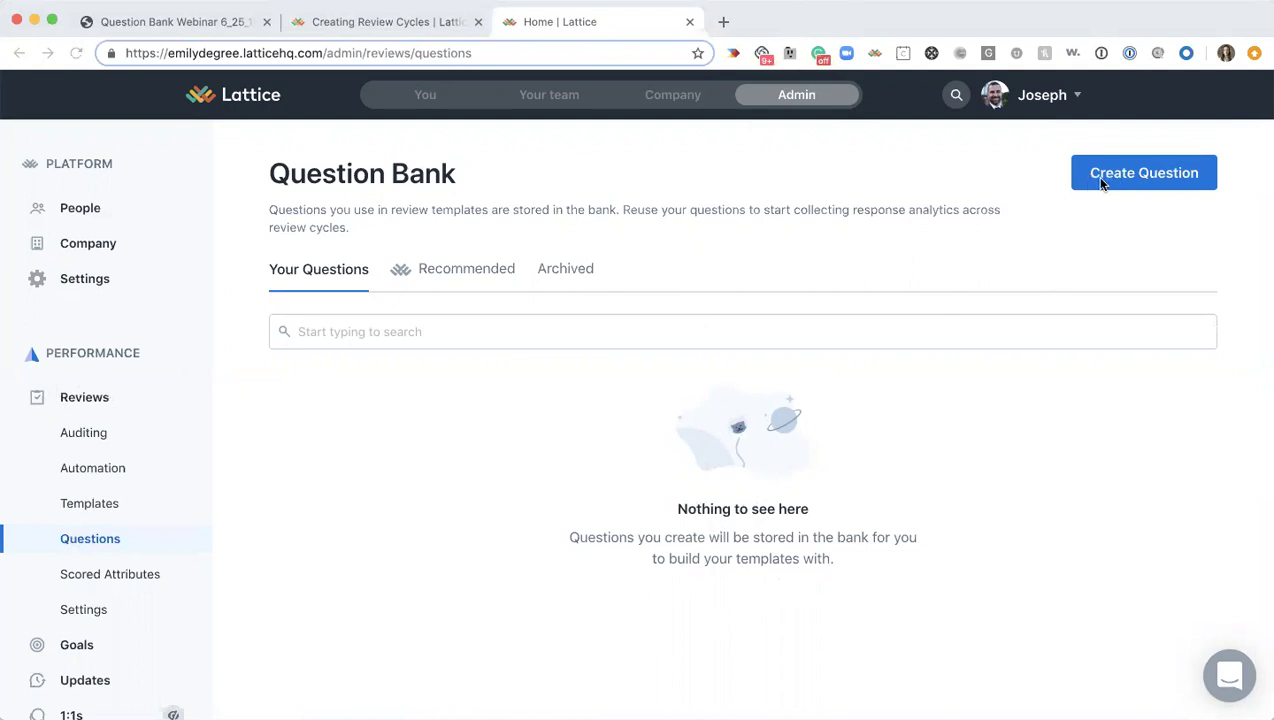
pyautogui.click(447, 271)
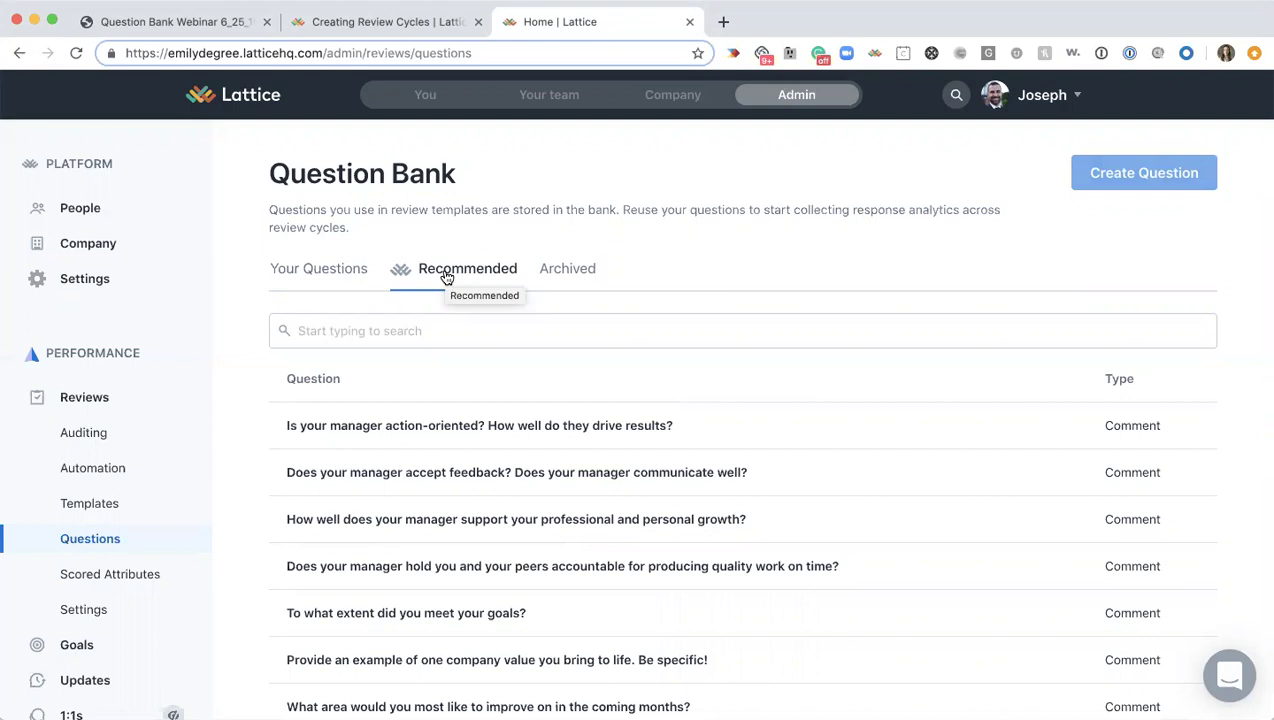
pyautogui.scroll(-9, 446, 305)
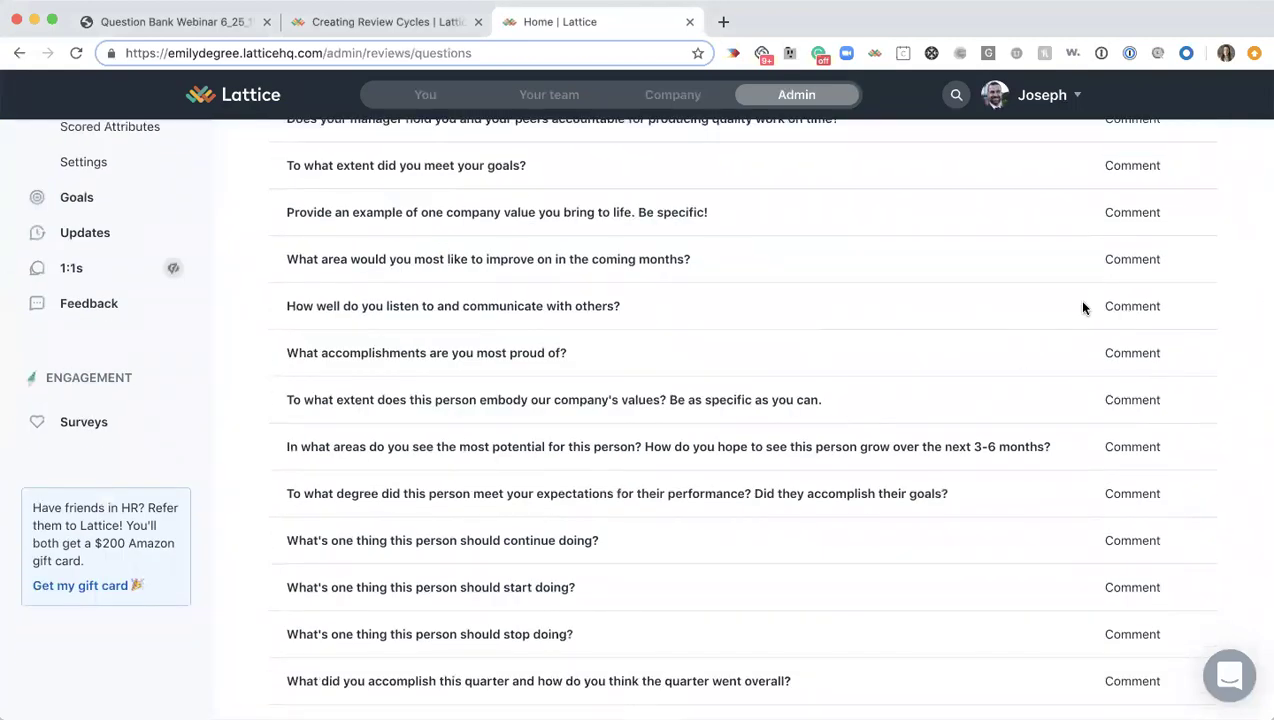
pyautogui.scroll(9, 749, 325)
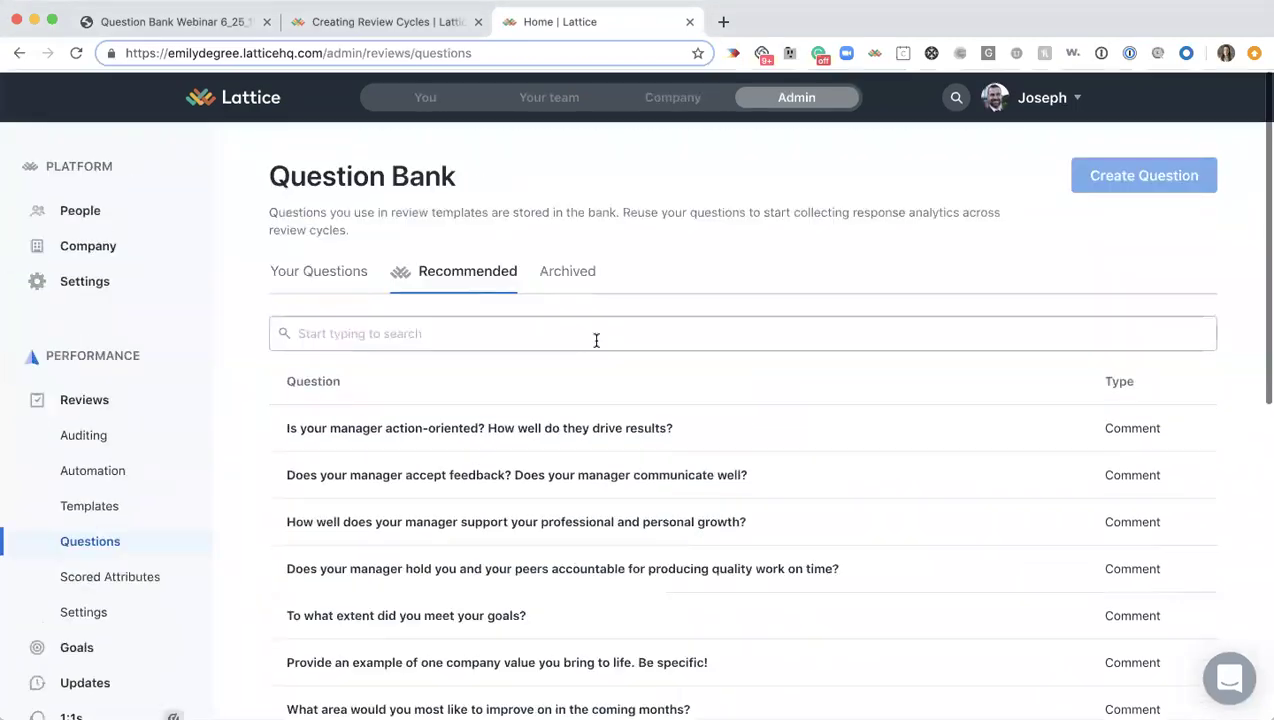
pyautogui.click(571, 268)
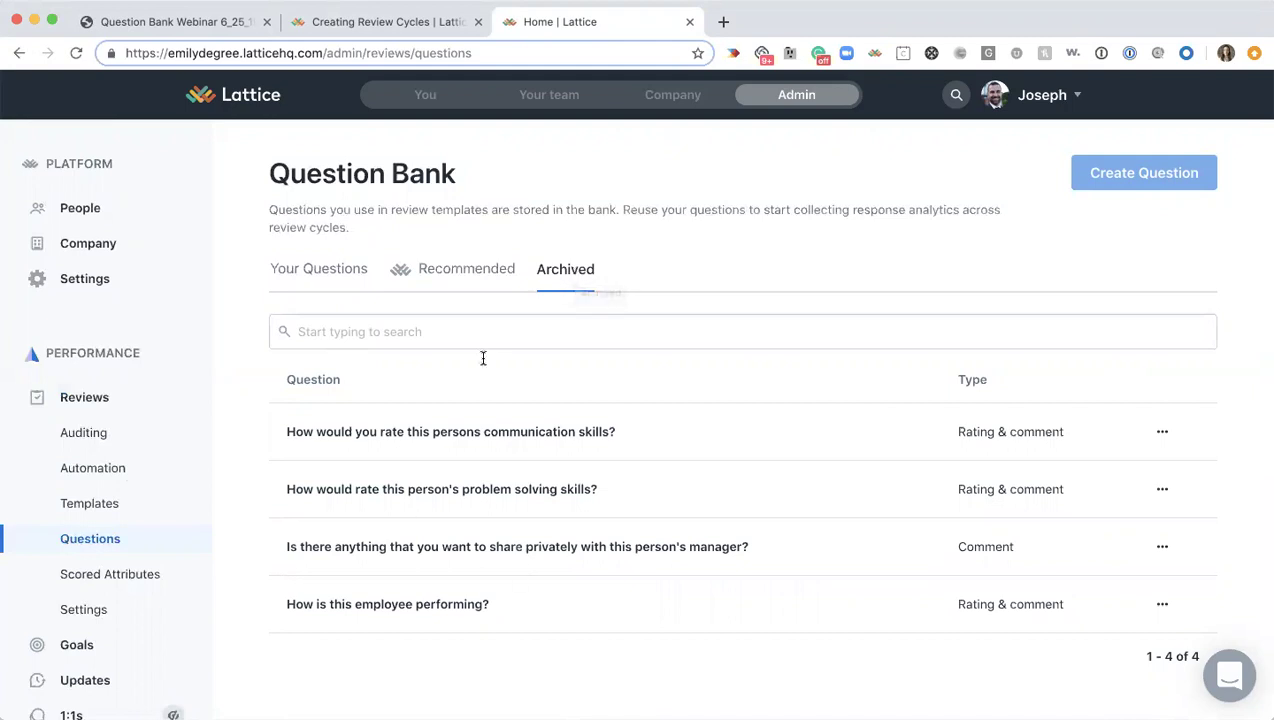
pyautogui.click(340, 272)
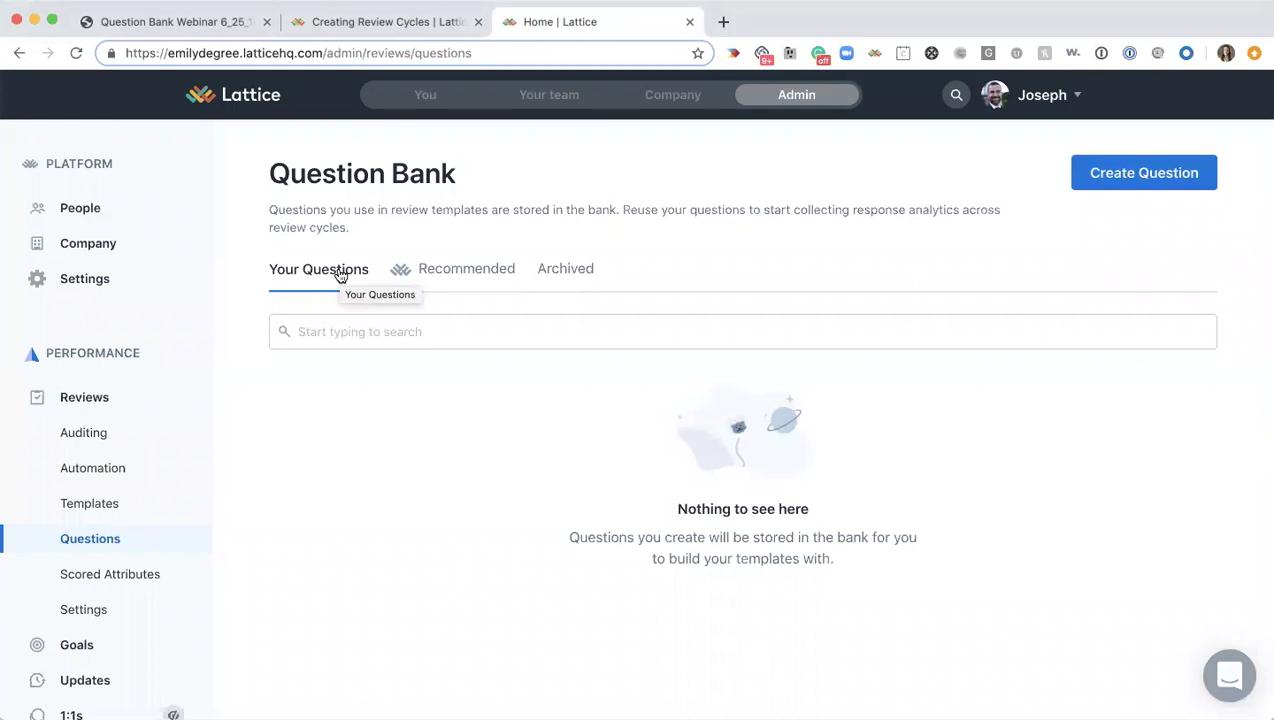
# Step: Create and save a bank question "How would you rate this employee's performance?" with a rating response
pyautogui.click(1093, 175)
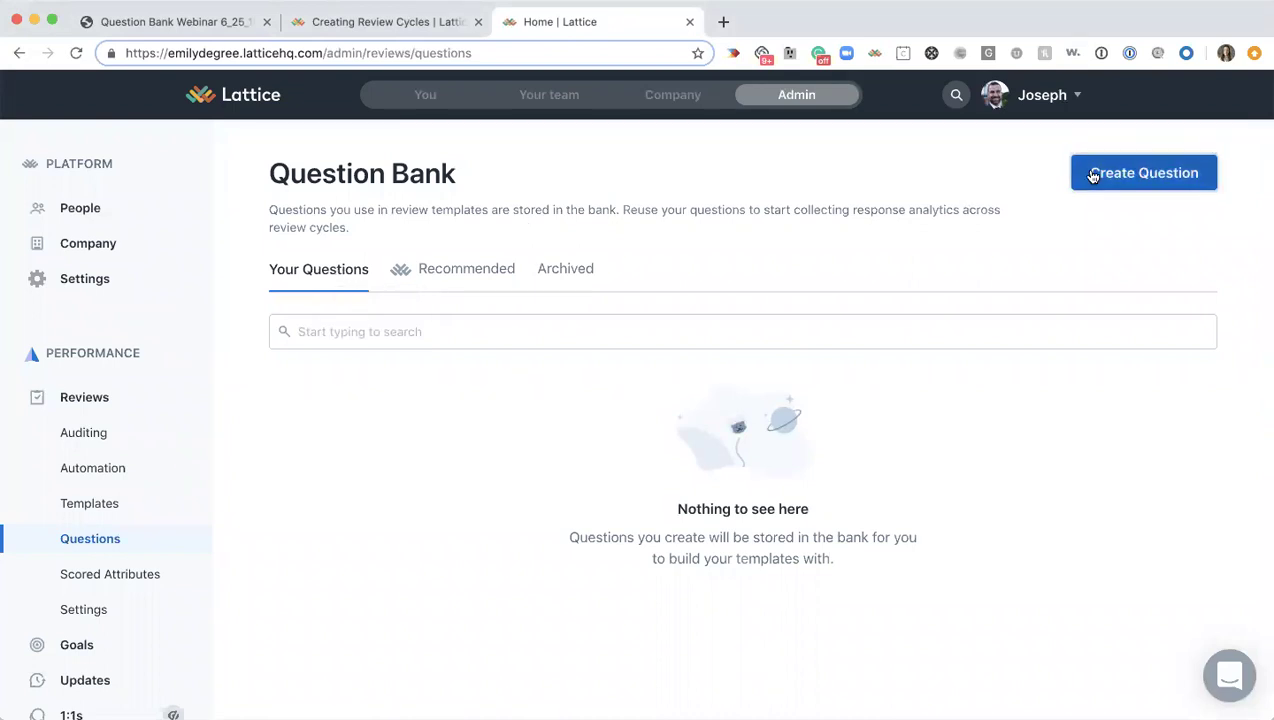
pyautogui.click(417, 309)
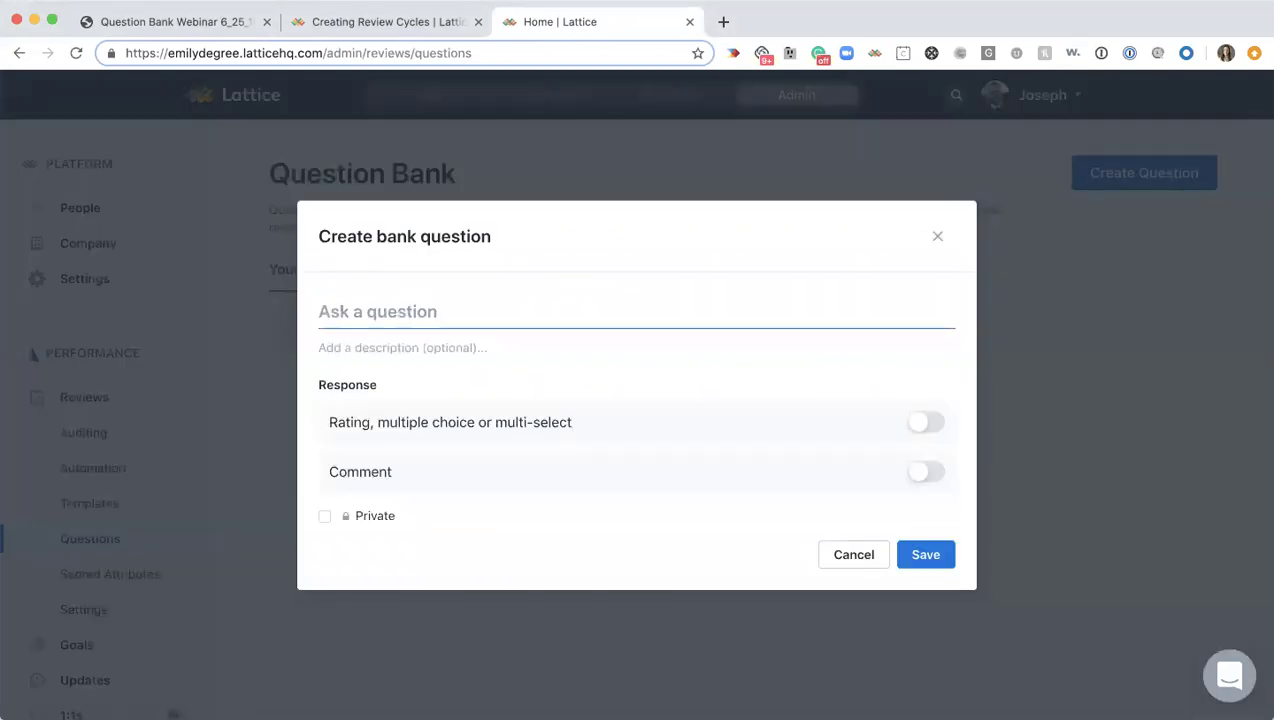
pyautogui.write('Ho wwould rat')
pyautogui.press('BackSpace')
pyautogui.press('BackSpace')
pyautogui.press('BackSpace')
pyautogui.press('BackSpace')
pyautogui.press('BackSpace')
pyautogui.press('BackSpace')
pyautogui.press('BackSpace')
pyautogui.press('BackSpace')
pyautogui.press('BackSpace')
pyautogui.press('BackSpace')
pyautogui.press('BackSpace')
pyautogui.write('w would you ta')
pyautogui.press('BackSpace')
pyautogui.press('BackSpace')
pyautogui.write("rate this employee's perfor")
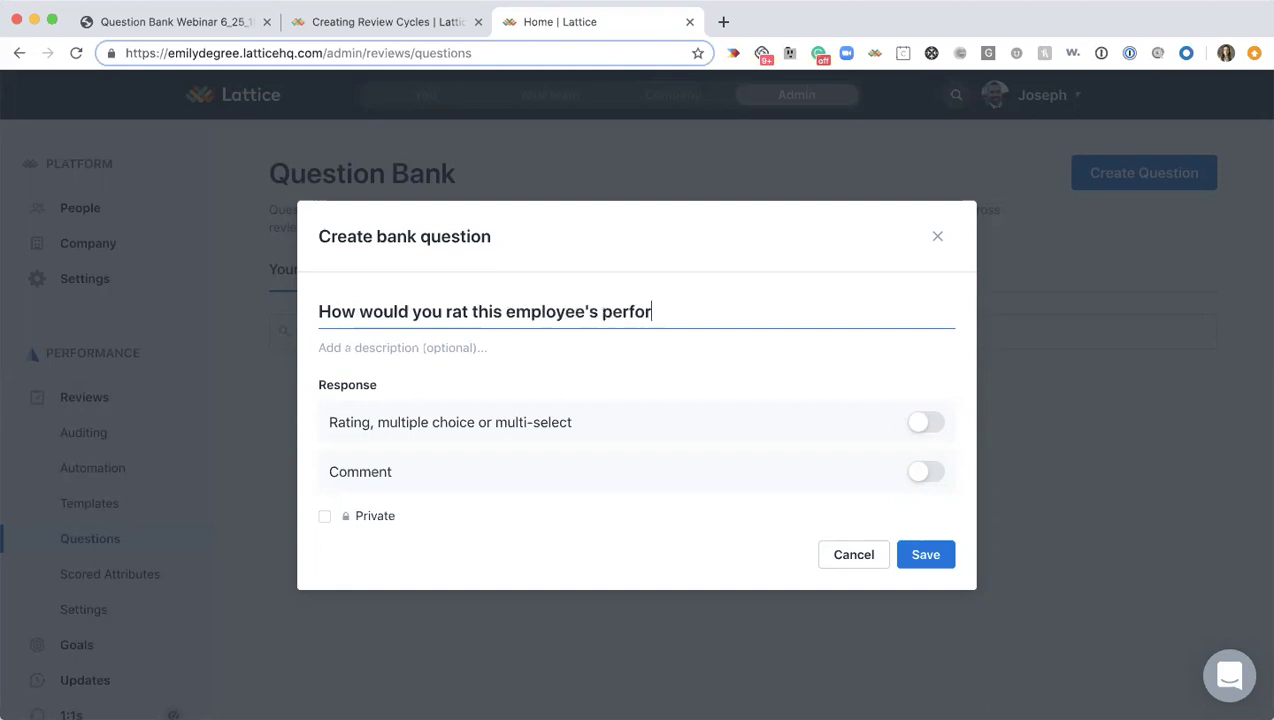
pyautogui.write('mance?')
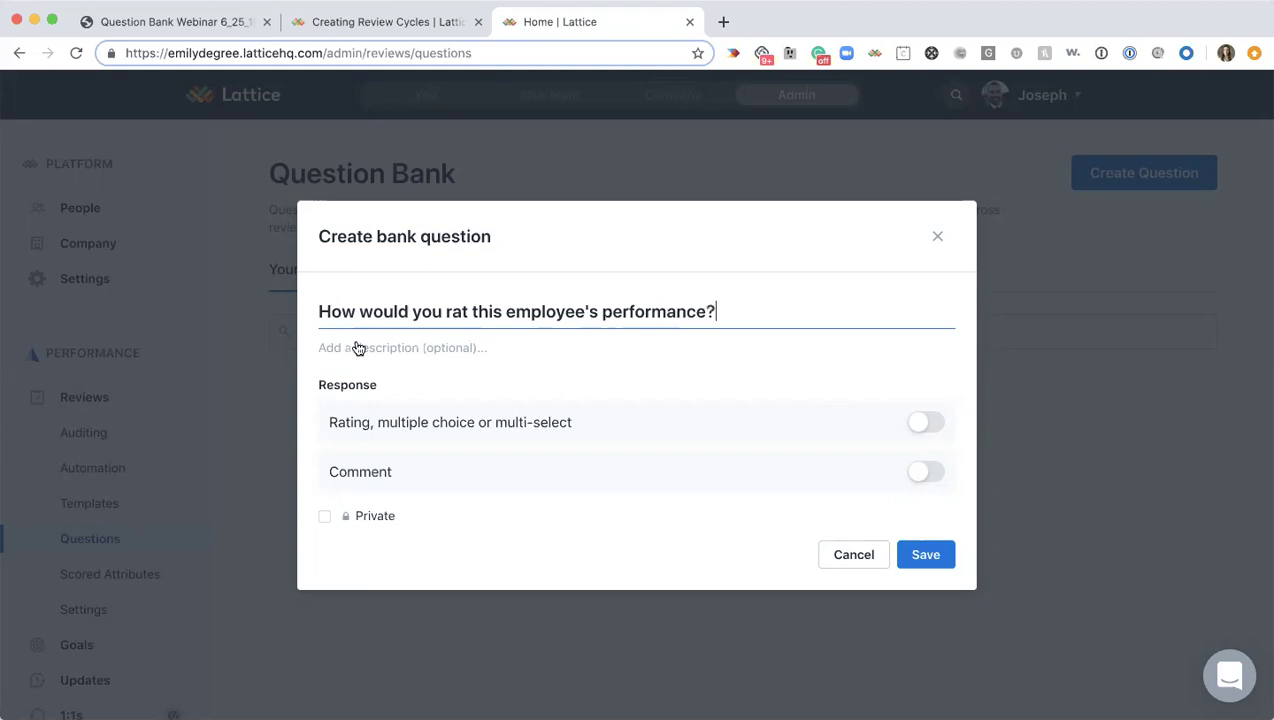
pyautogui.click(467, 311)
pyautogui.write('e')
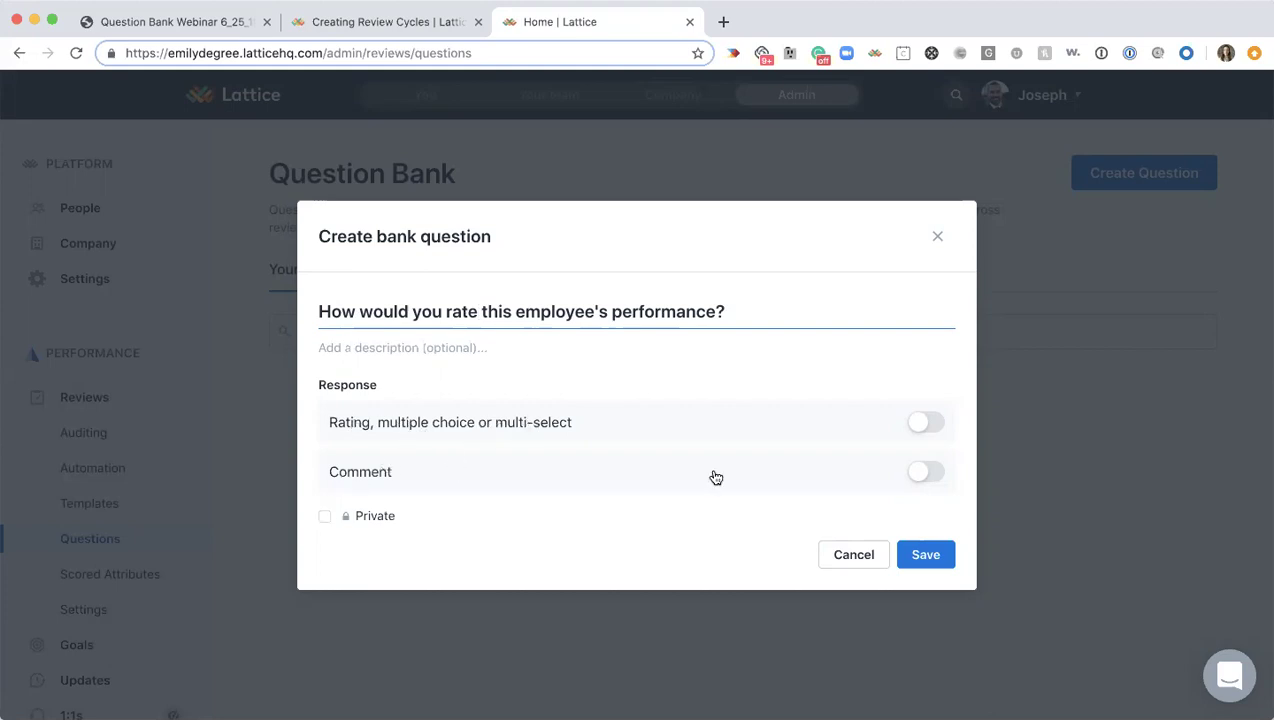
pyautogui.click(930, 418)
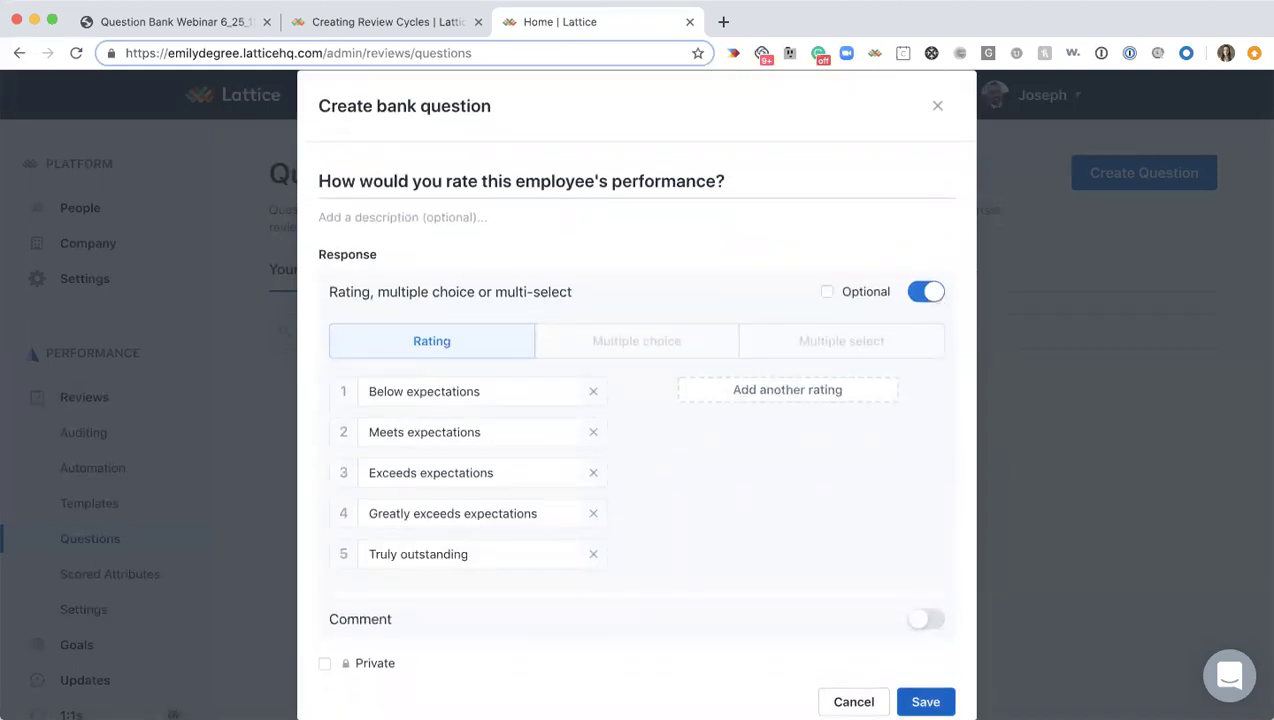
pyautogui.click(925, 701)
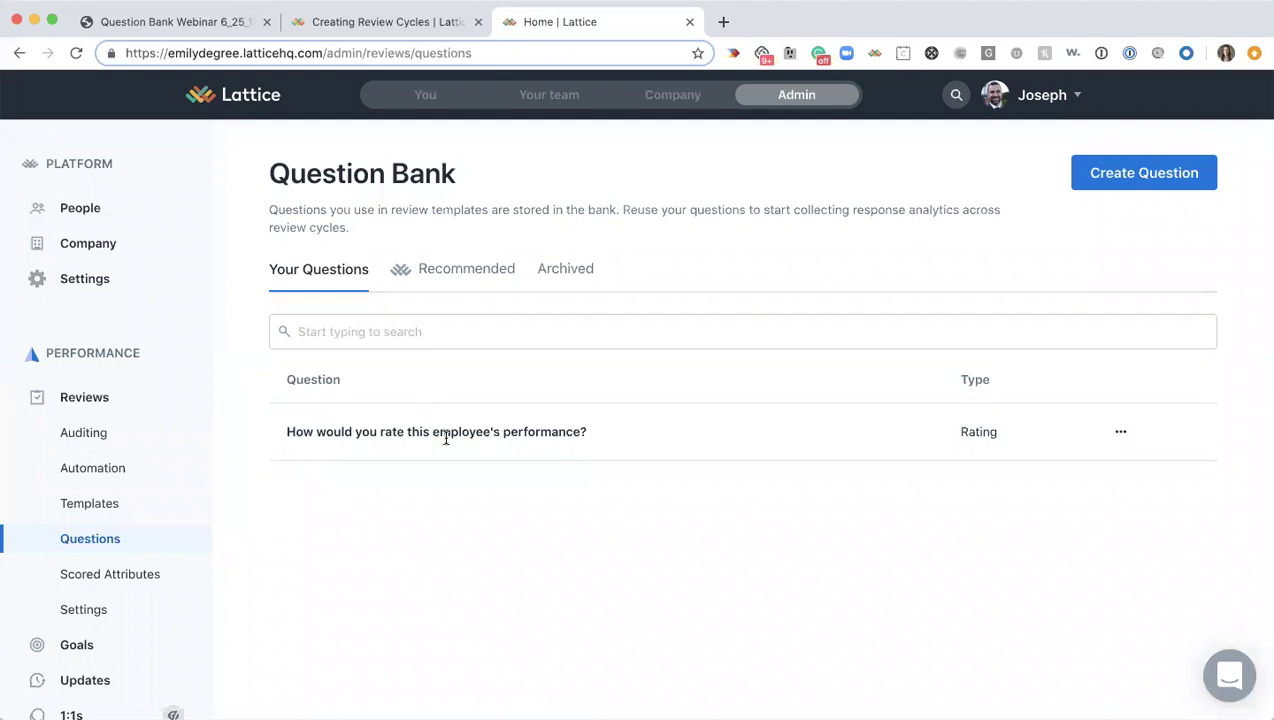
# Step: Start a new review template and try adding "How would you rate this employee's performance?" from the question bank, then remove it
pyautogui.click(112, 506)
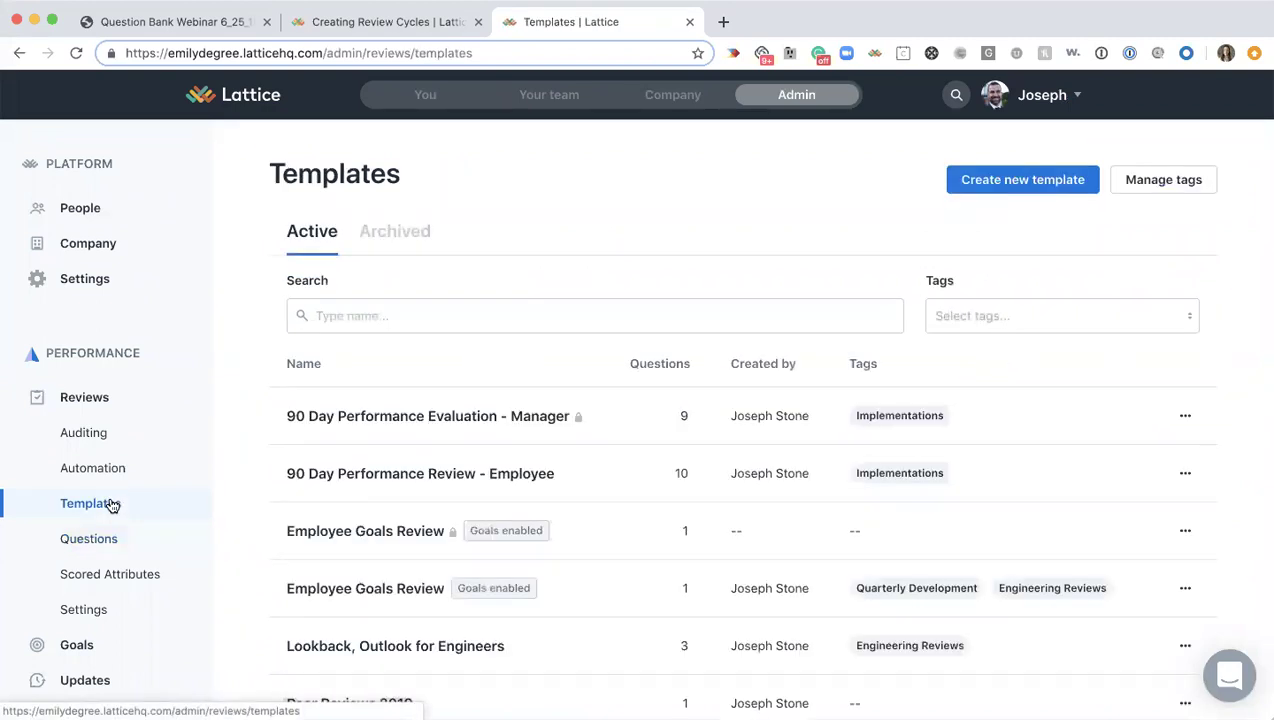
pyautogui.click(1021, 186)
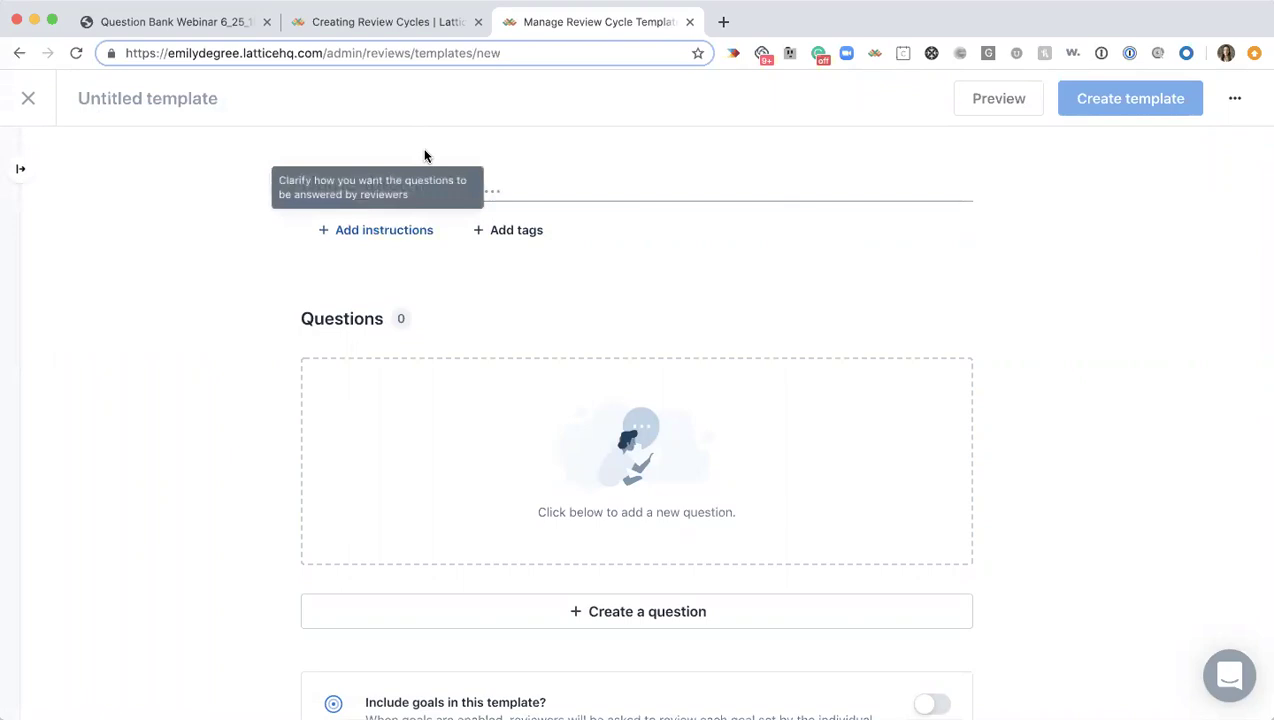
pyautogui.click(20, 169)
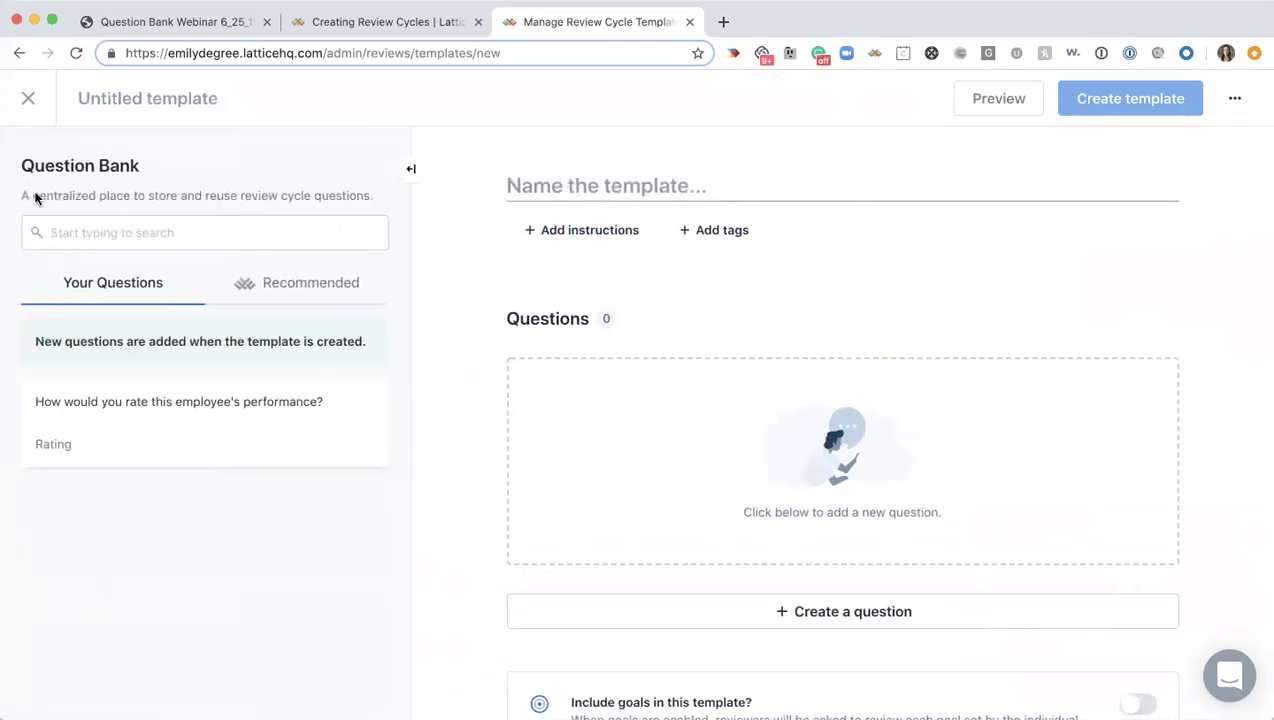
pyautogui.moveTo(43, 507)
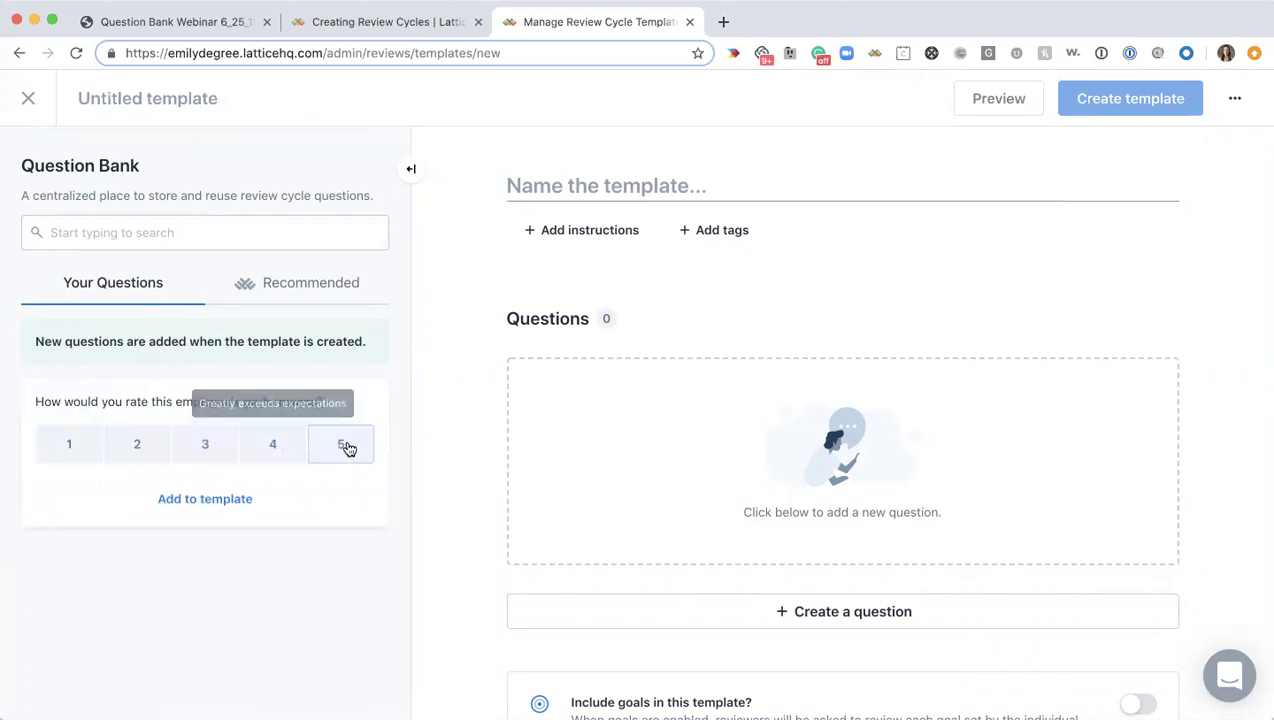
pyautogui.click(200, 500)
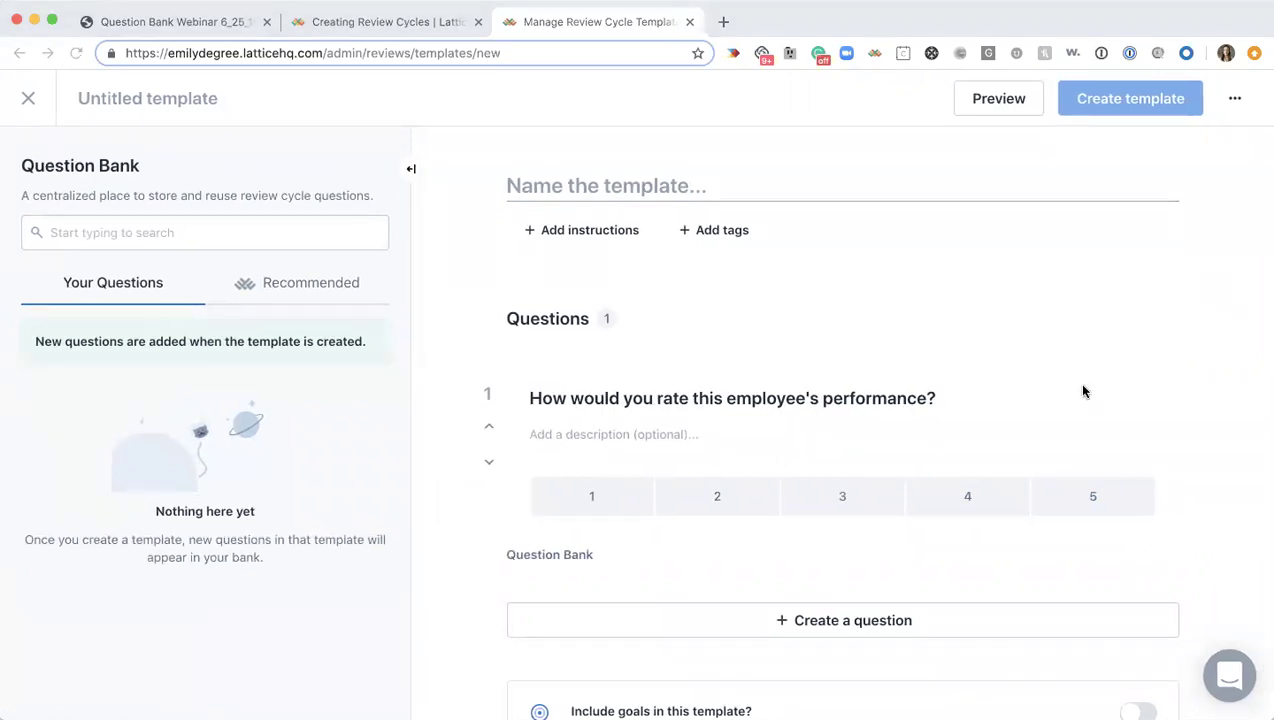
pyautogui.click(1163, 561)
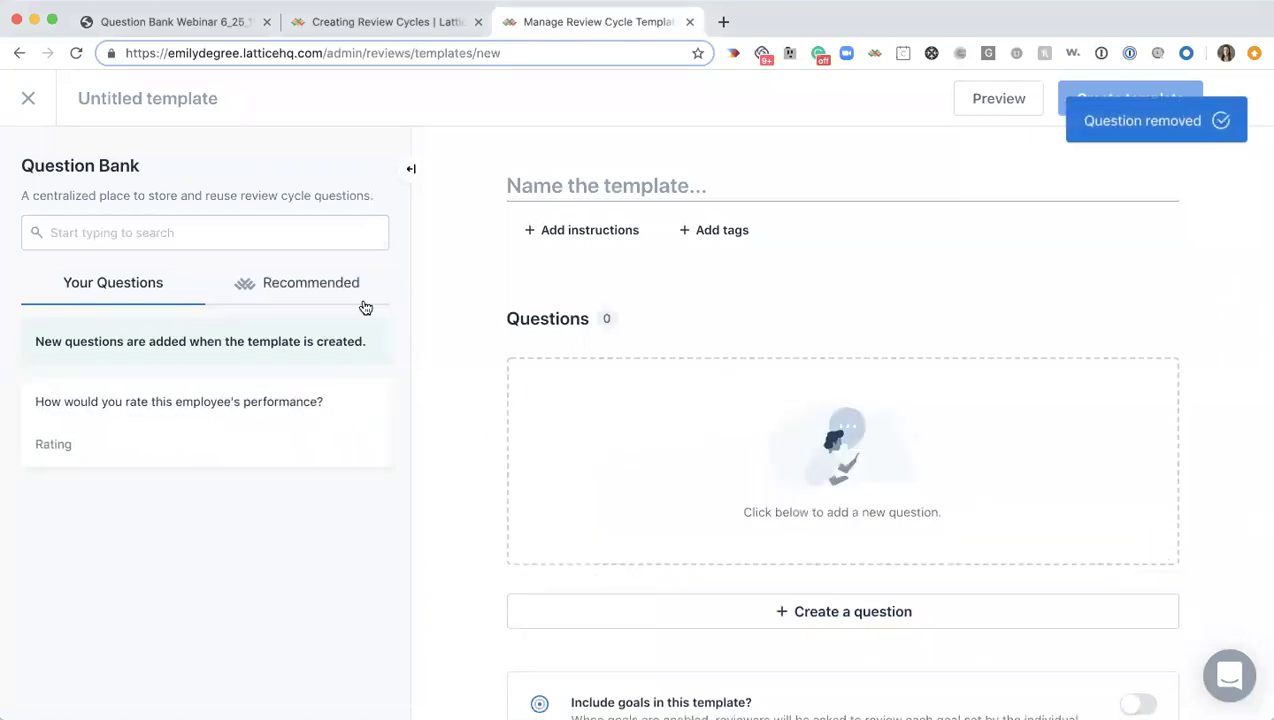
# Step: Browse the recommended questions available to the new template and leave the template editor without creating the template
pyautogui.click(321, 284)
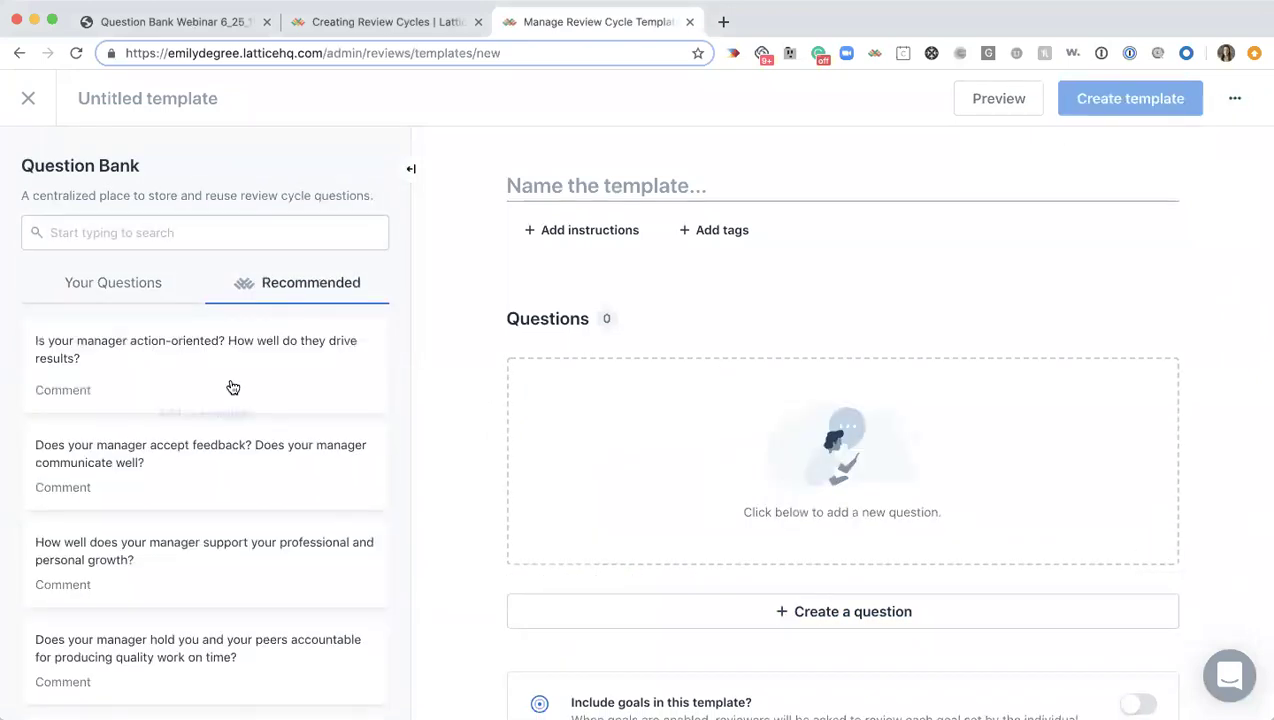
pyautogui.scroll(-10, 230, 387)
pyautogui.scroll(12, 232, 386)
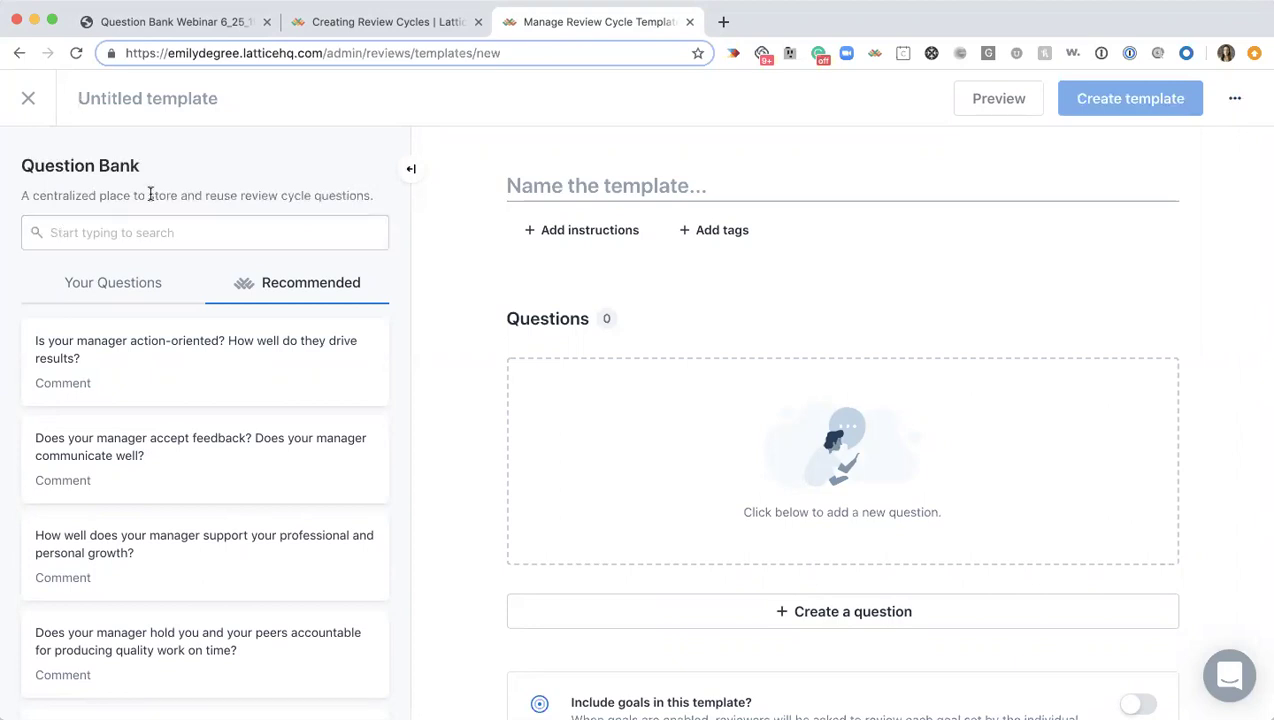
pyautogui.scroll(-1, 645, 432)
pyautogui.scroll(1, 645, 432)
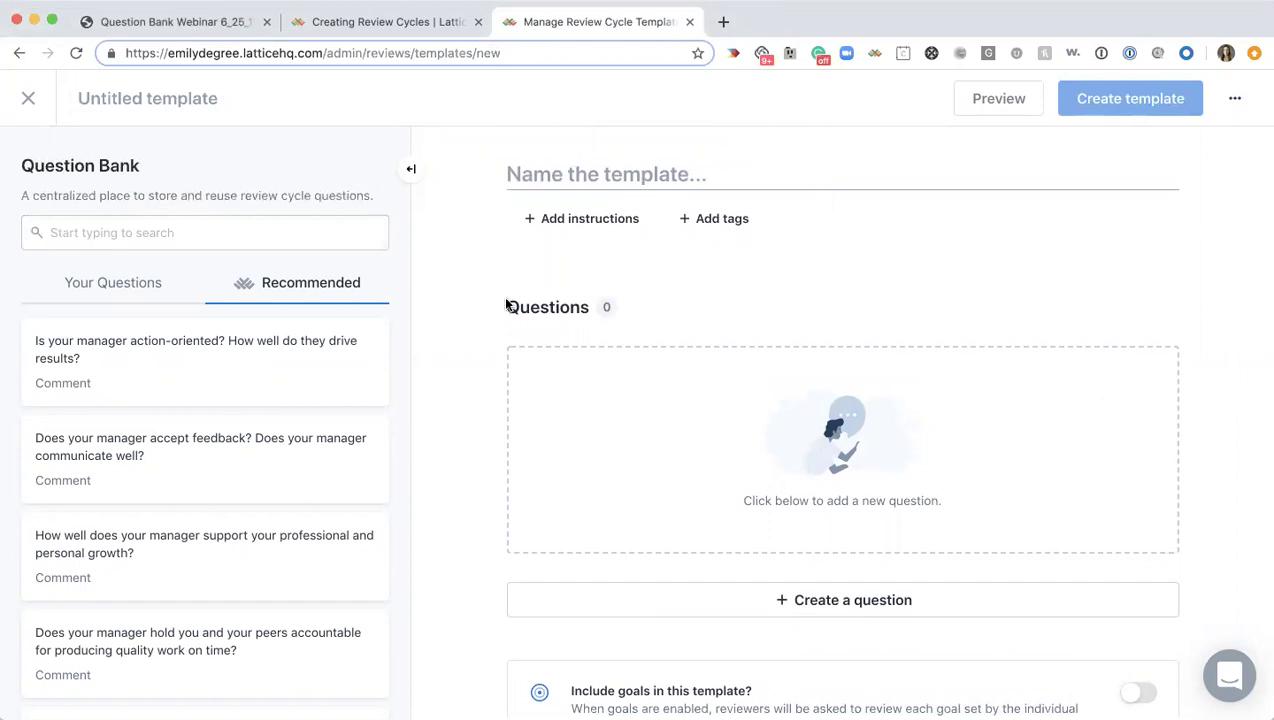
pyautogui.click(31, 94)
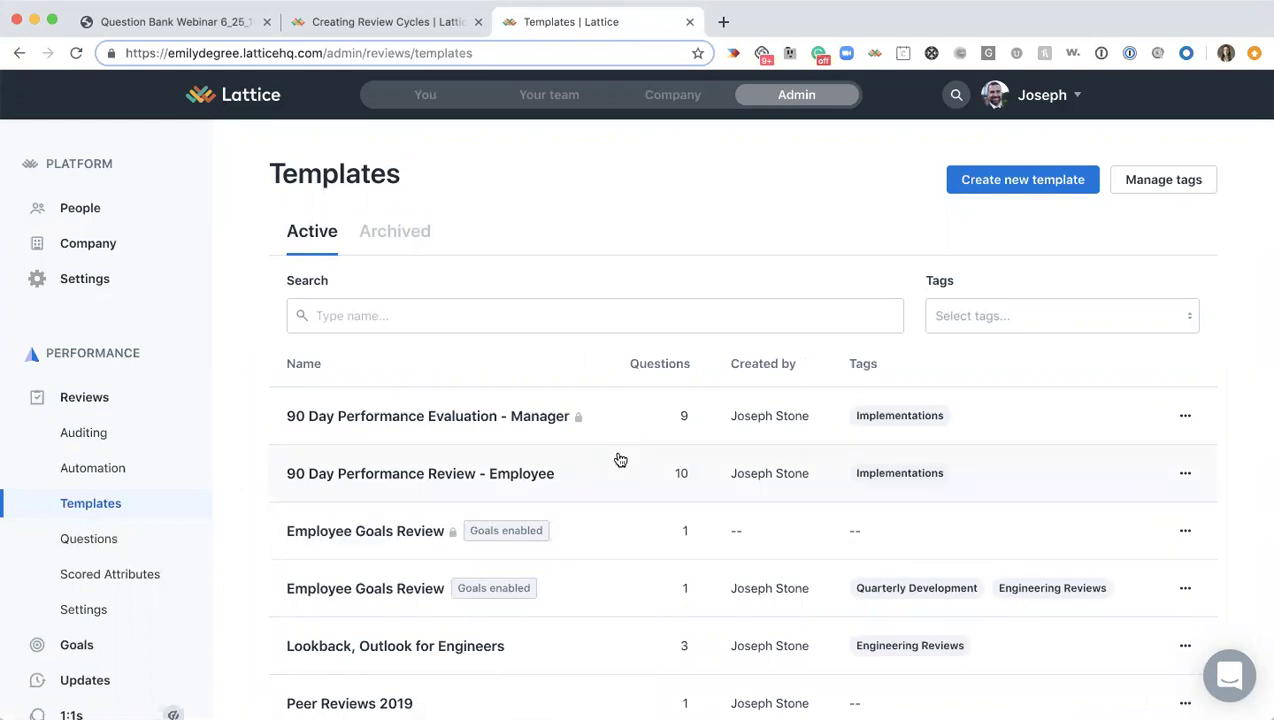
# Step: View the actions available for the "90 Day Performance Review - Employee" template and return to the question bank
pyautogui.click(1185, 474)
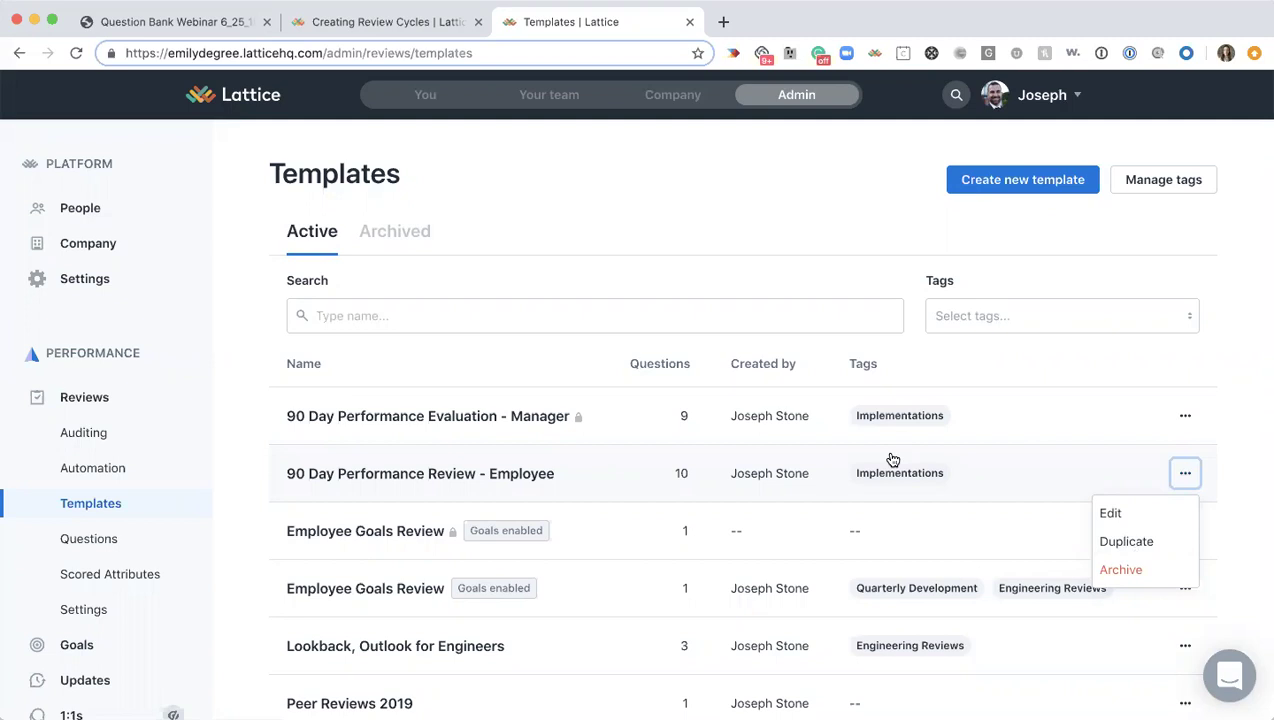
pyautogui.click(72, 543)
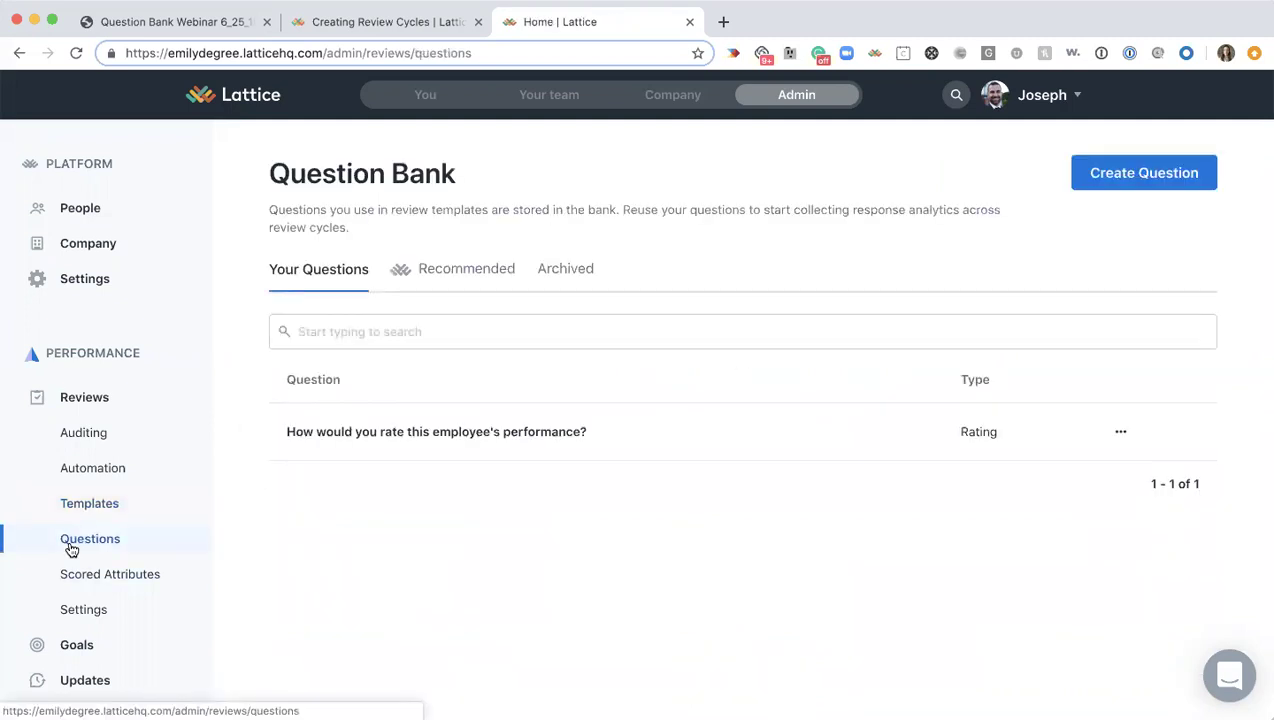
# Step: Open the "30 Day Review" automation rule, save it as it is, and close the rule dialog
pyautogui.click(96, 471)
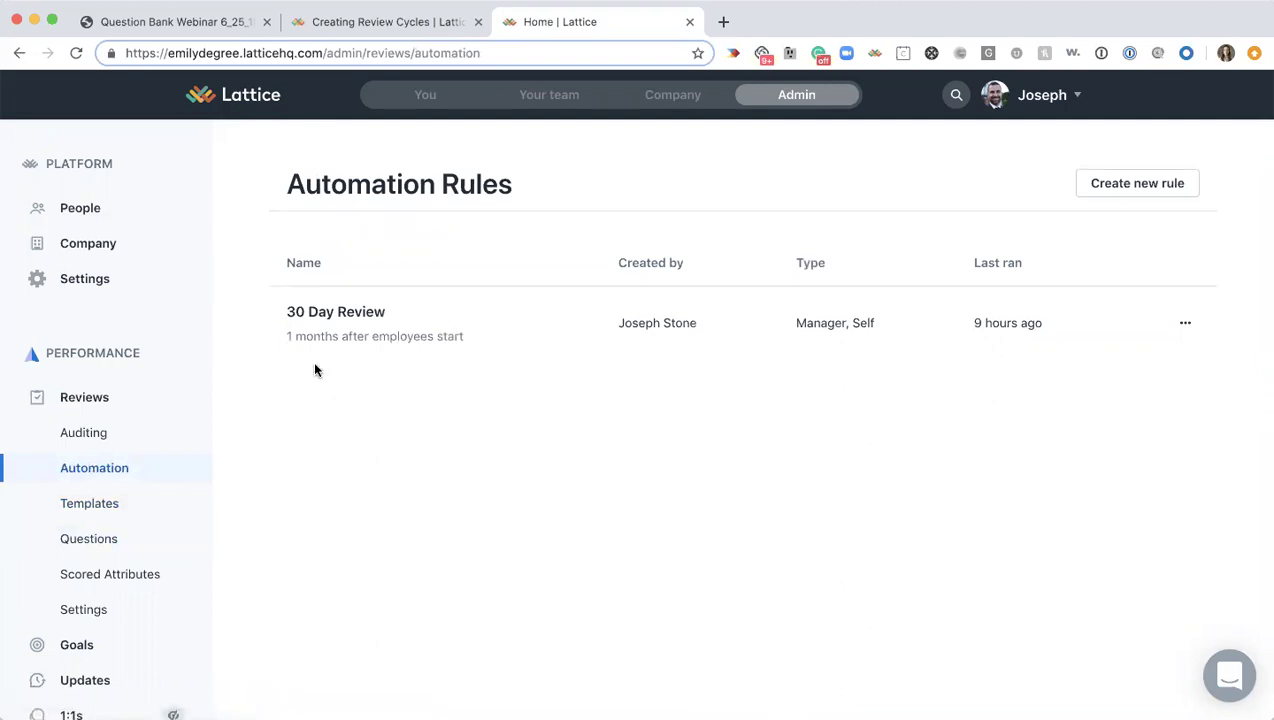
pyautogui.click(335, 313)
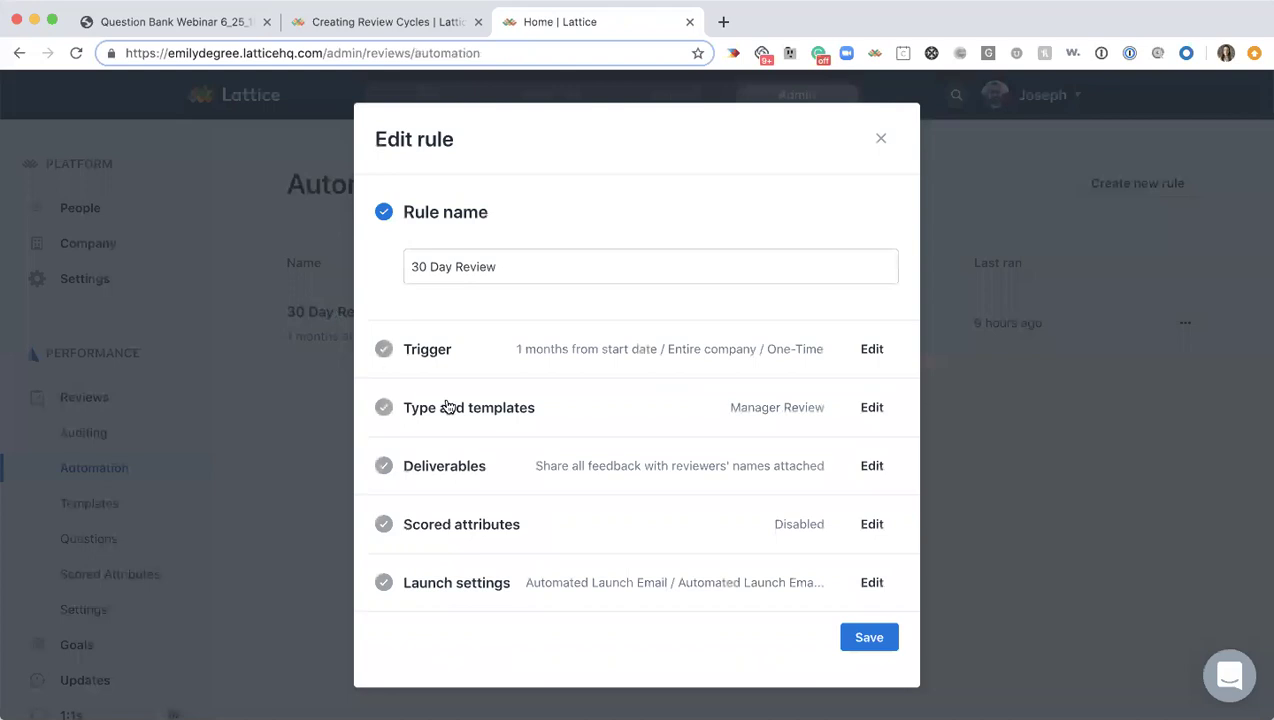
pyautogui.click(869, 637)
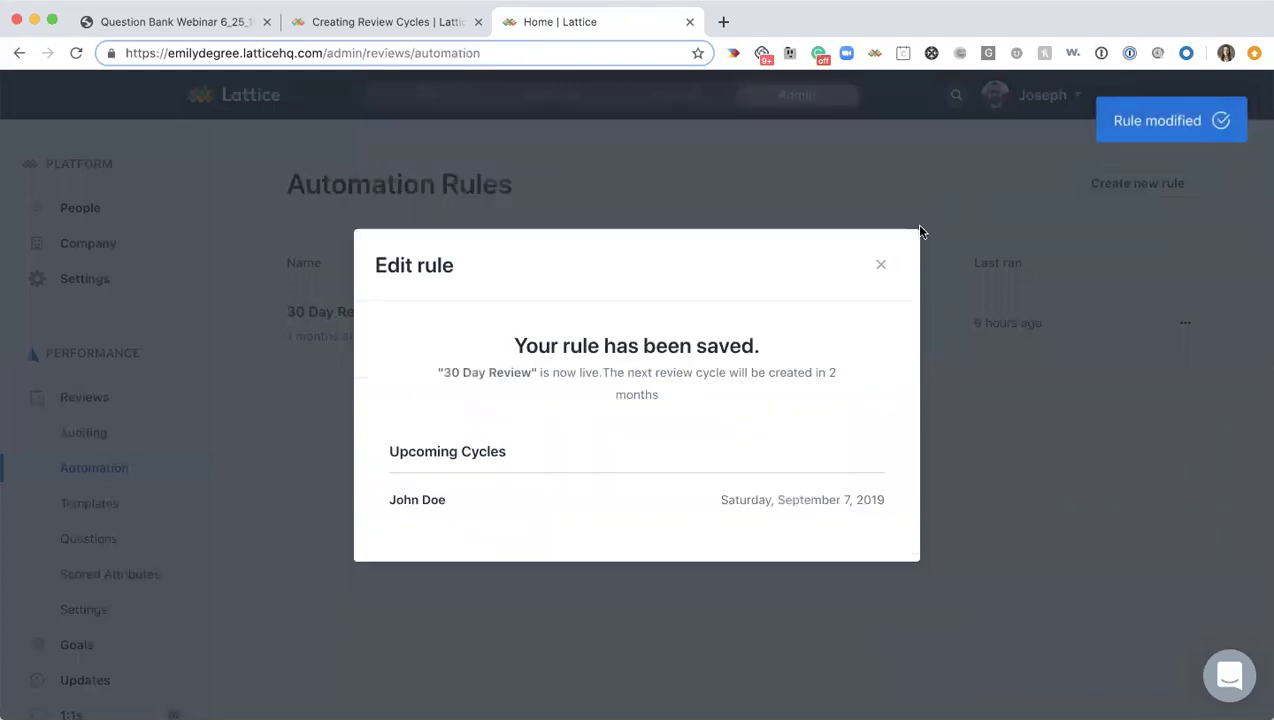
pyautogui.click(881, 264)
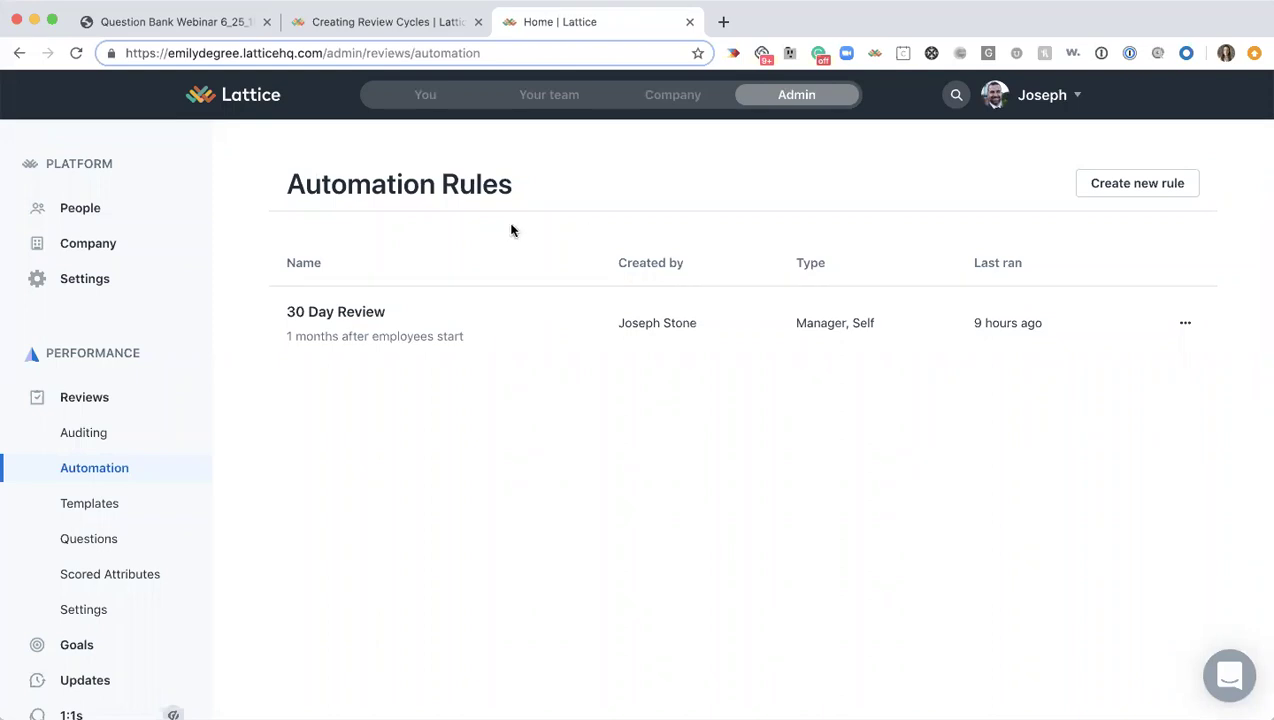
# Step: Examine the webinar PDF's Resources slide and the question bank articles in the help center's Creating Review Cycles collection, returning to the slide
pyautogui.click(202, 33)
pyautogui.scroll(-10, 394, 411)
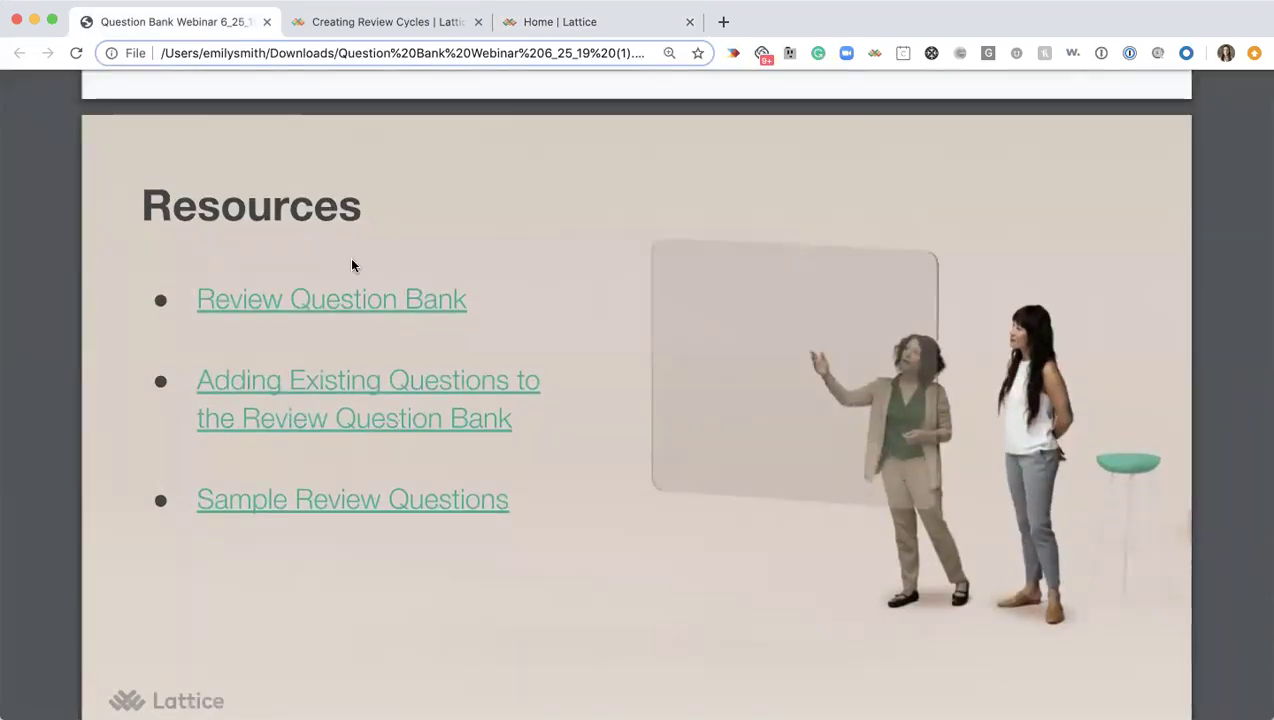
pyautogui.click(385, 25)
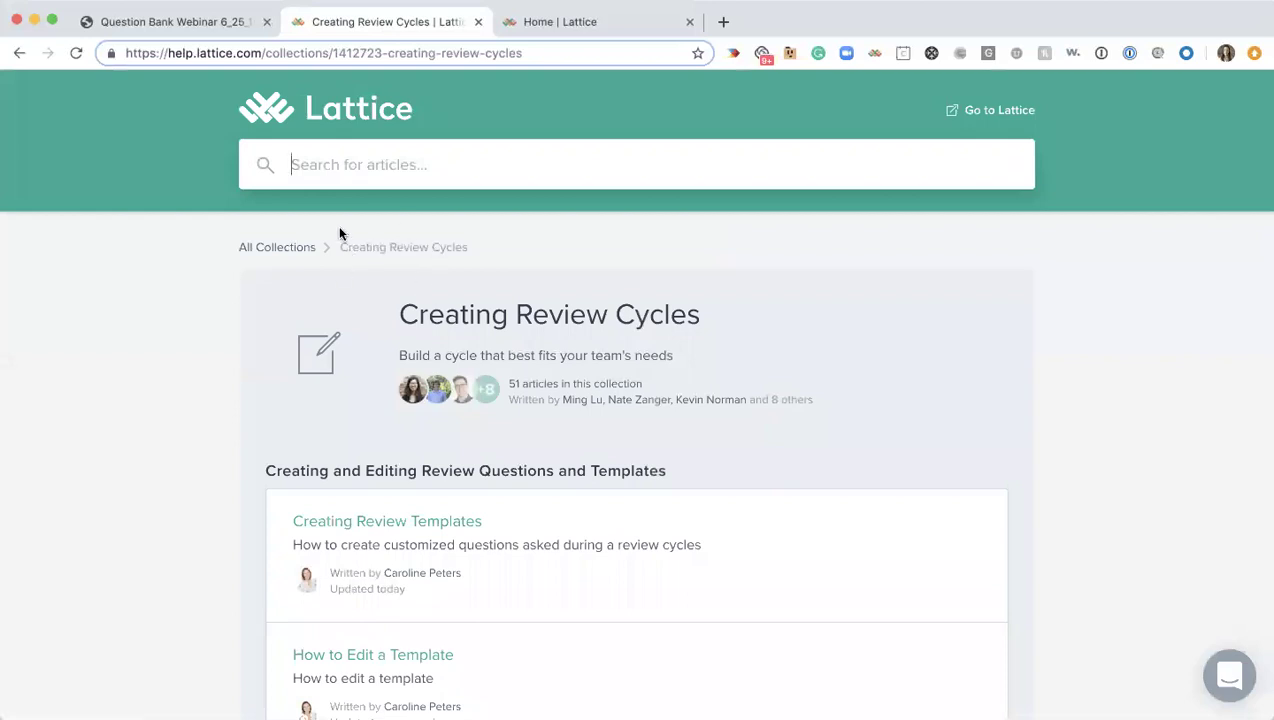
pyautogui.scroll(-3, 448, 399)
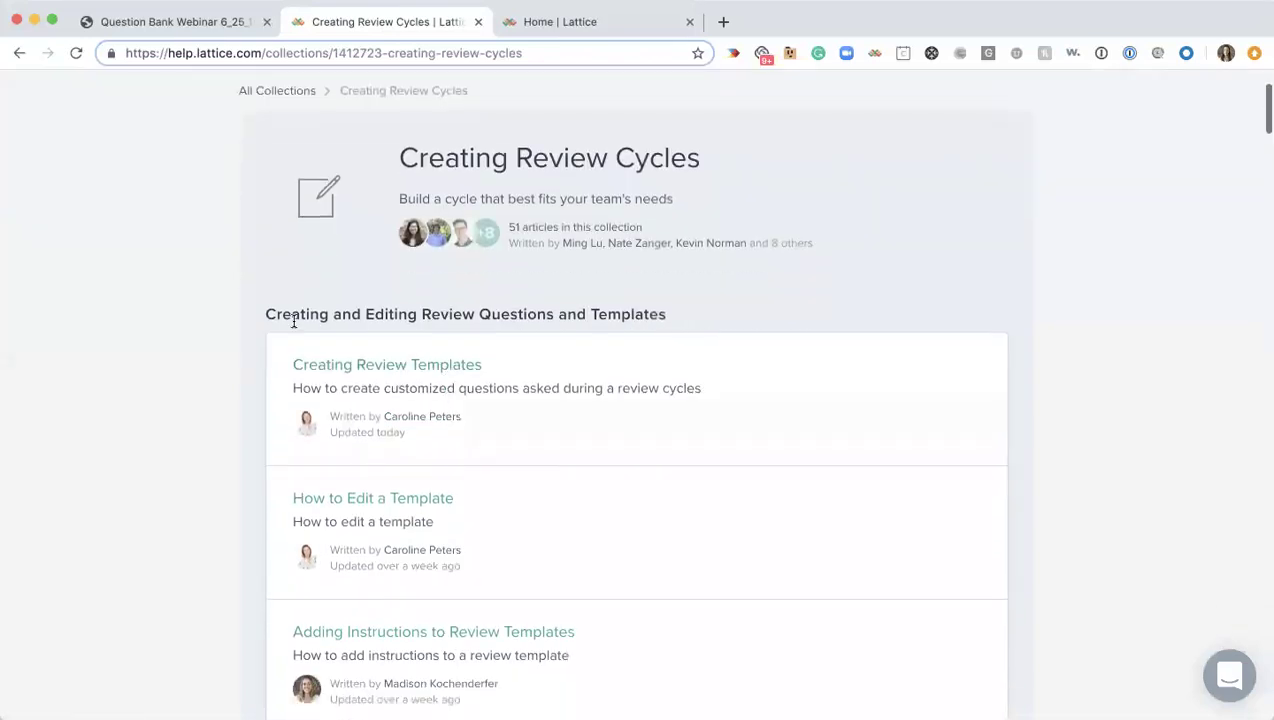
pyautogui.scroll(-12, 448, 400)
pyautogui.scroll(-2, 447, 426)
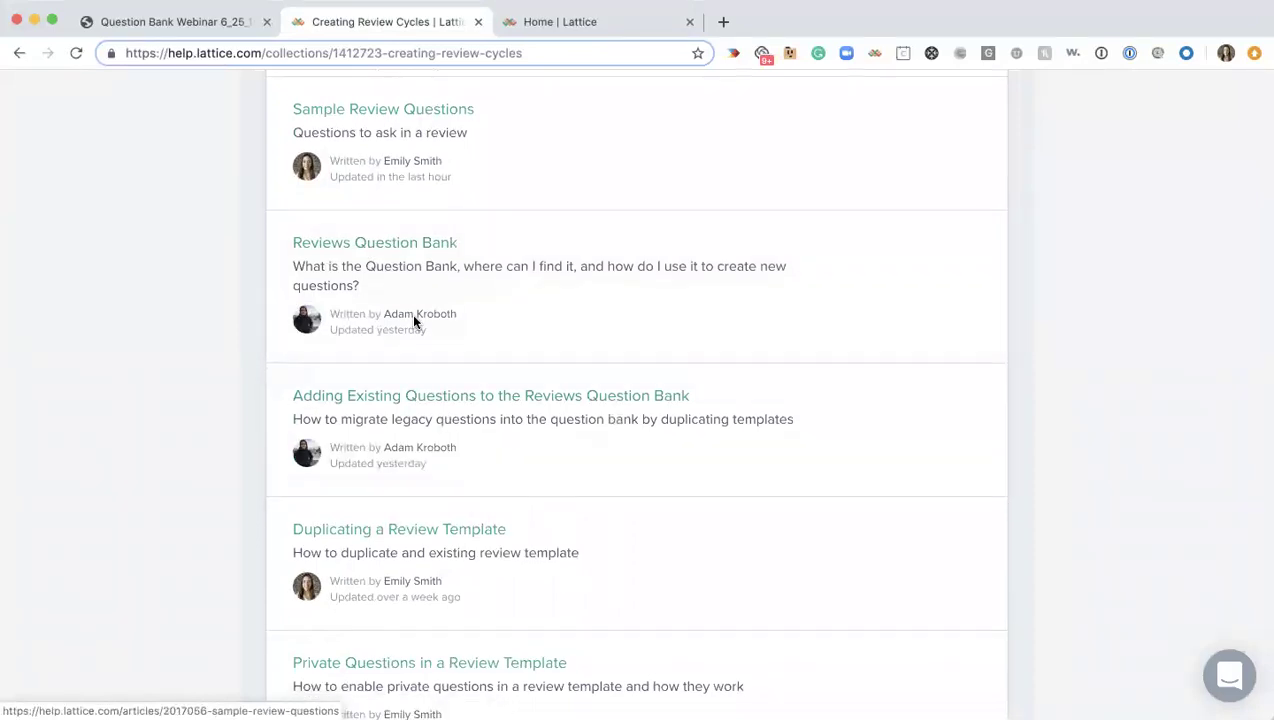
pyautogui.click(212, 22)
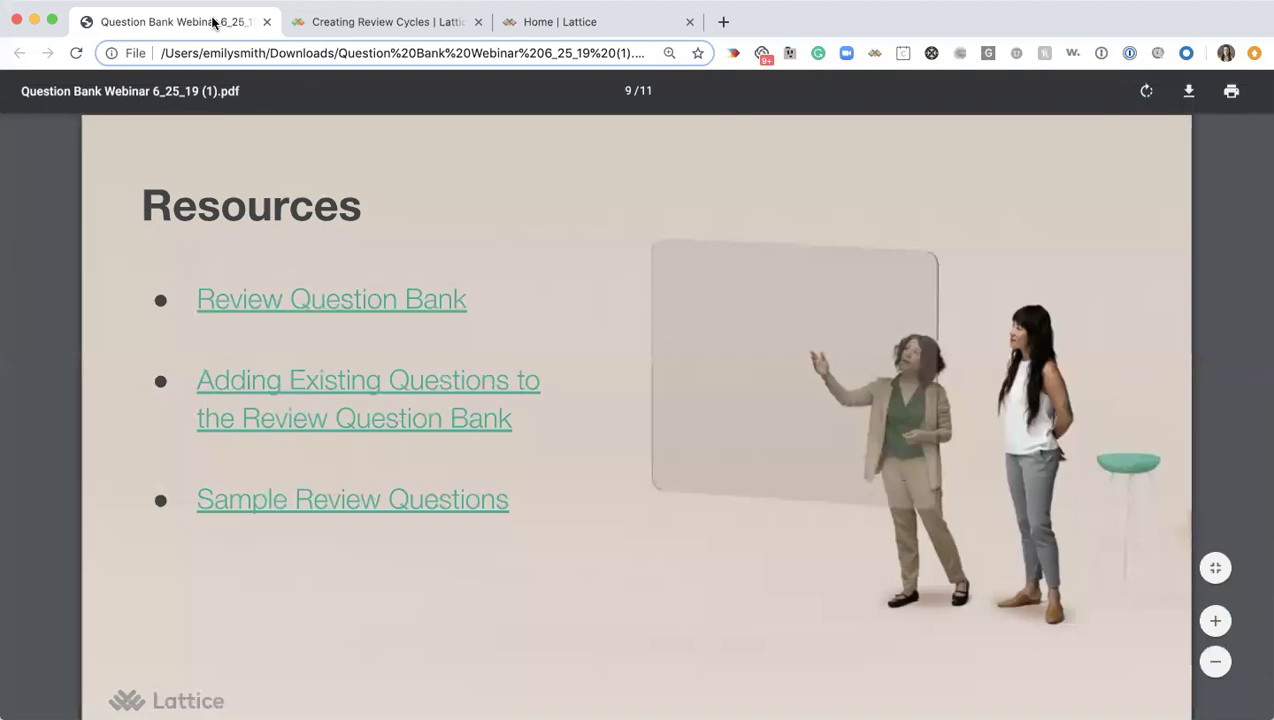